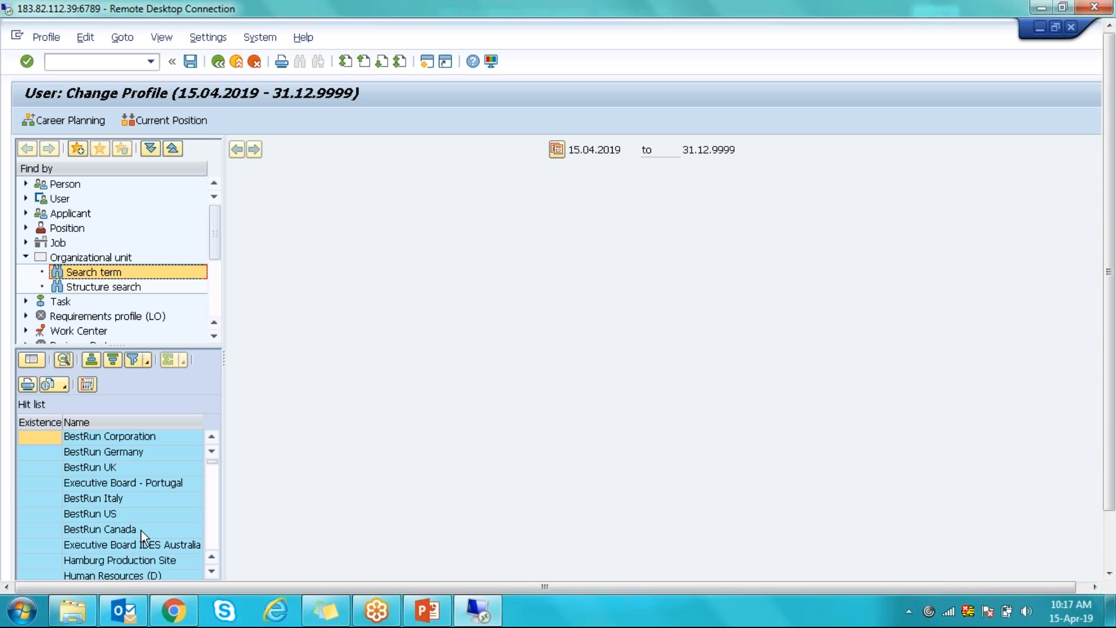
# - Look through the organizational units in the hit list, from BestRun Corporation down to Human Resources at its end
pyautogui.click(124, 562)
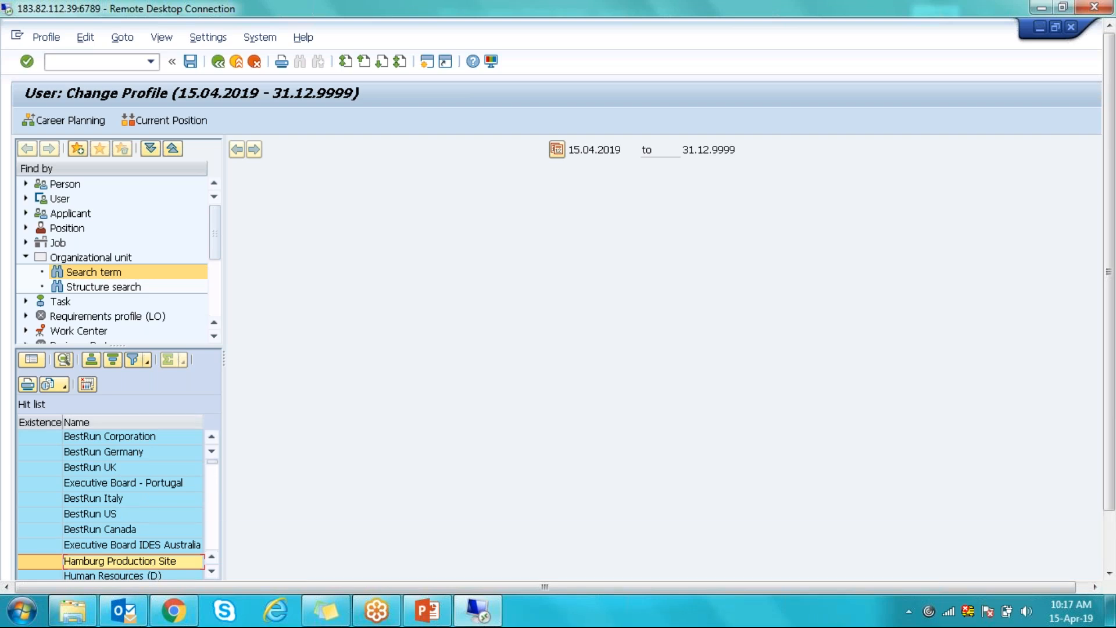
pyautogui.click(120, 438)
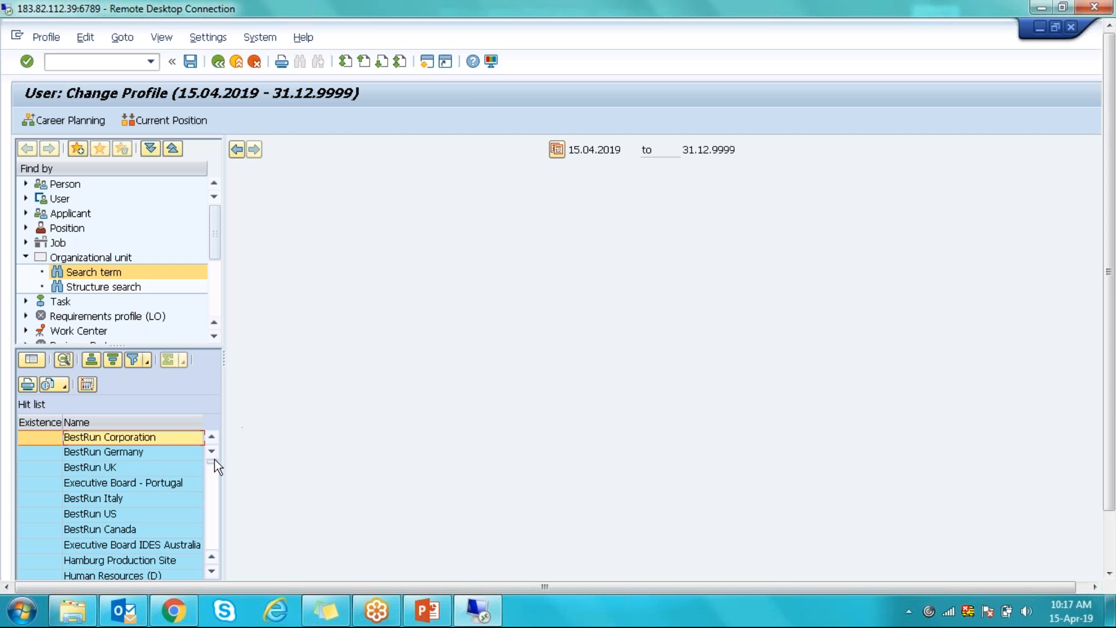
pyautogui.click(210, 517)
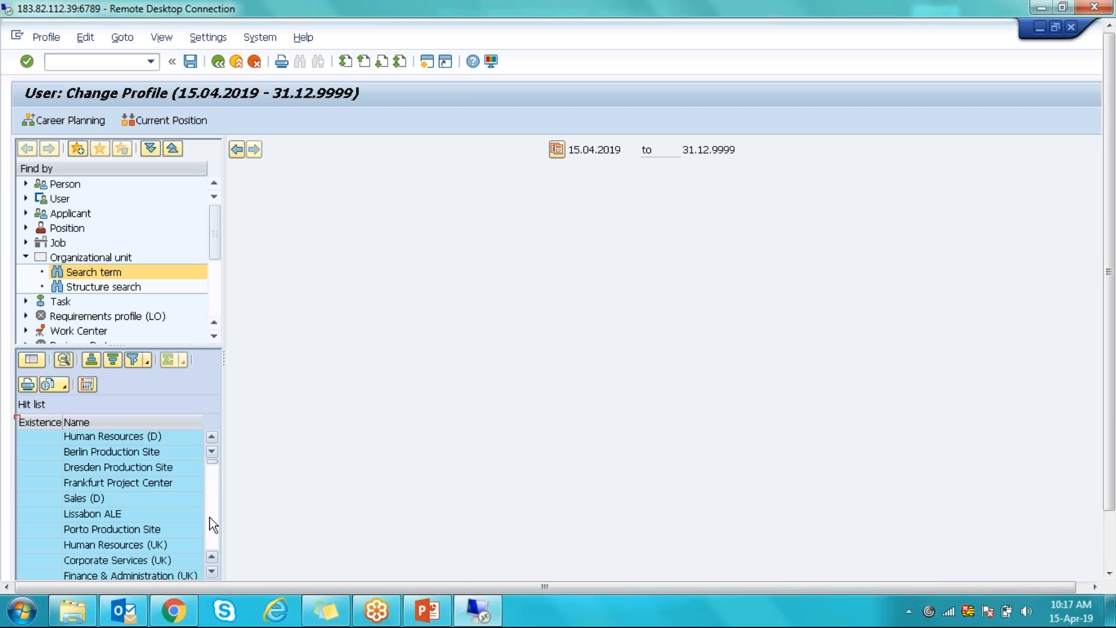
pyautogui.click(113, 545)
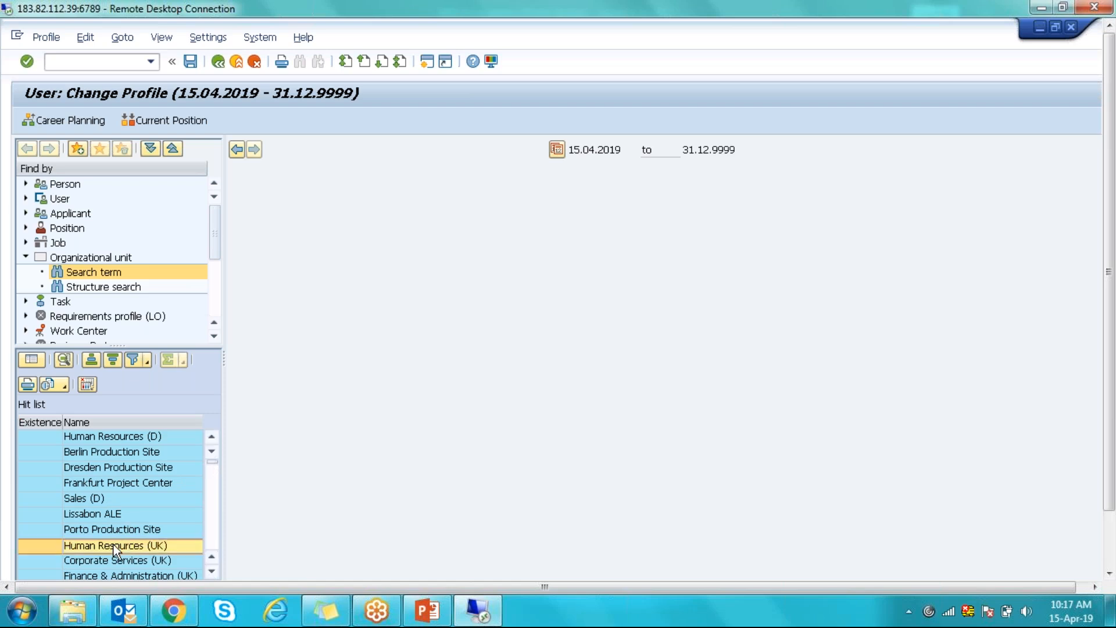
pyautogui.click(216, 451)
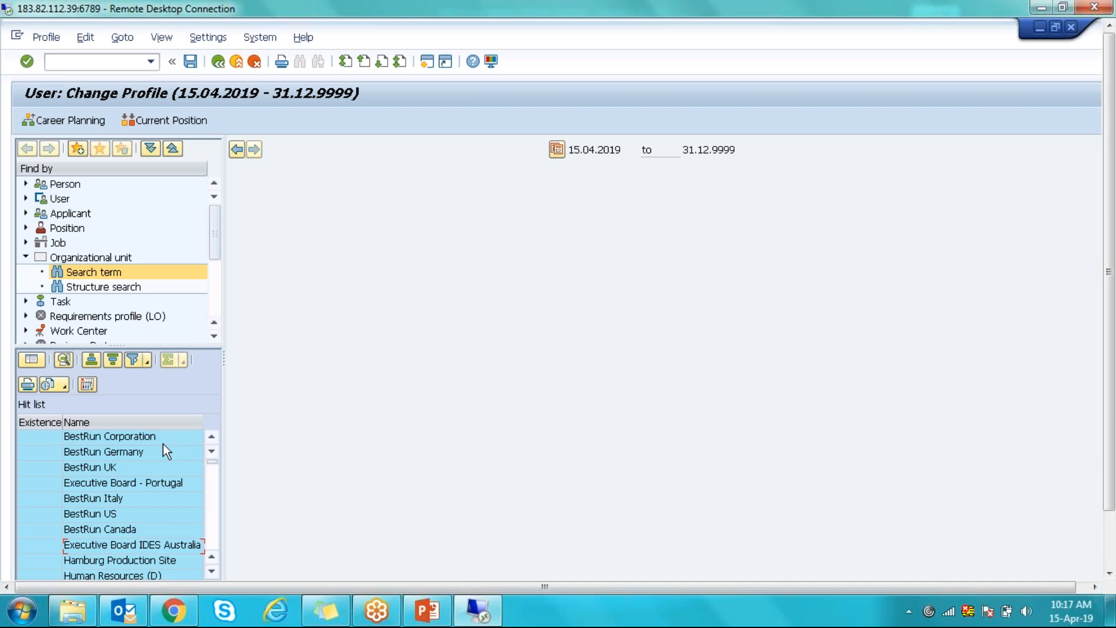
pyautogui.click(128, 452)
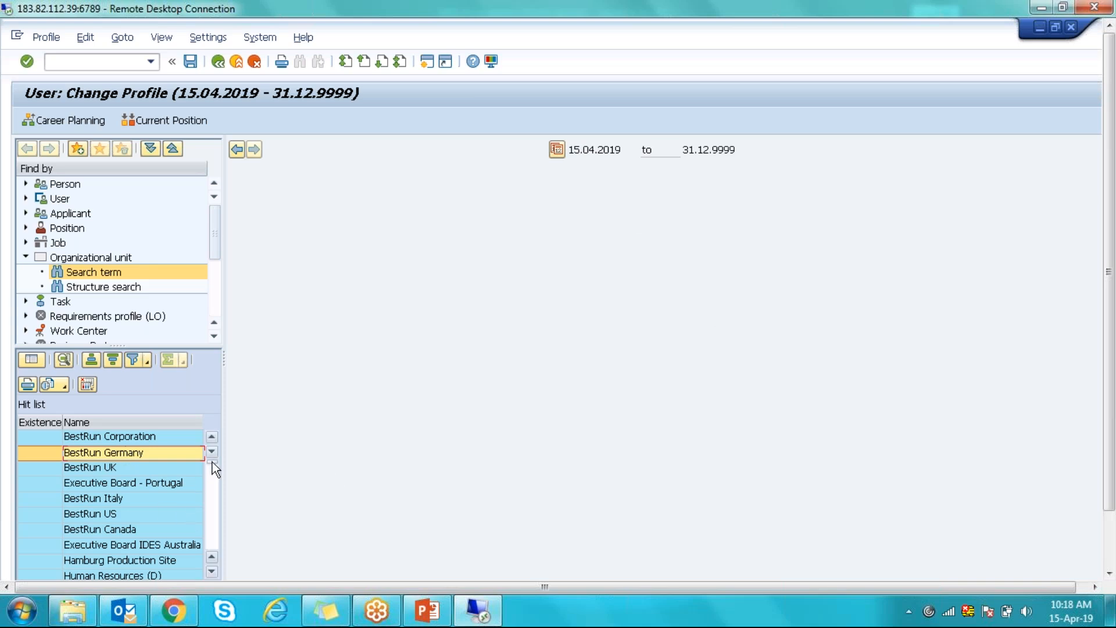
pyautogui.click(212, 504)
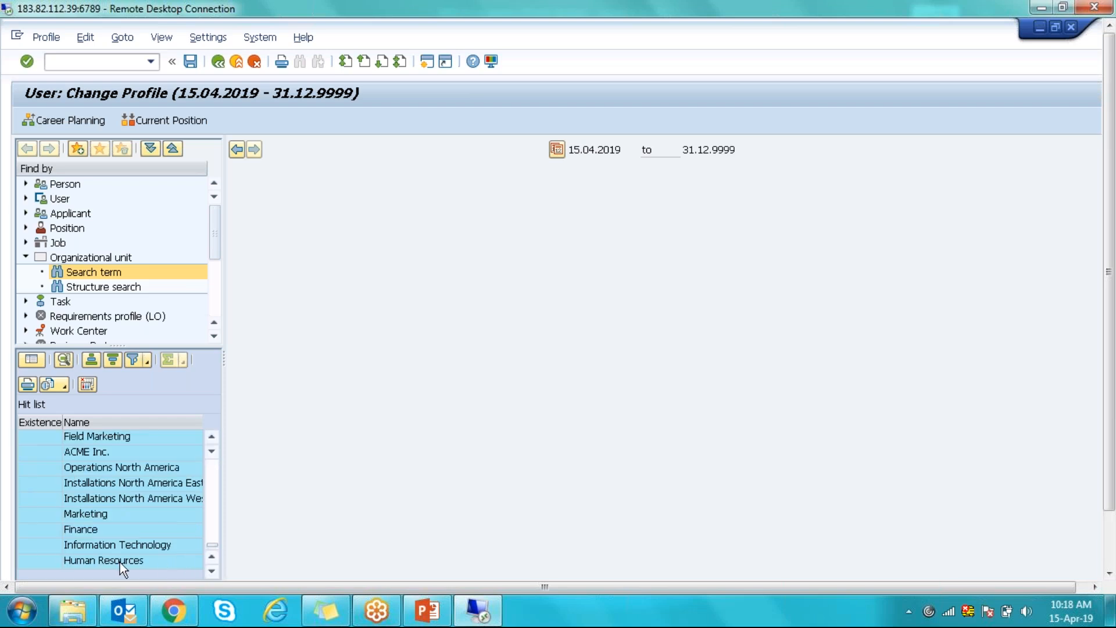
pyautogui.click(120, 561)
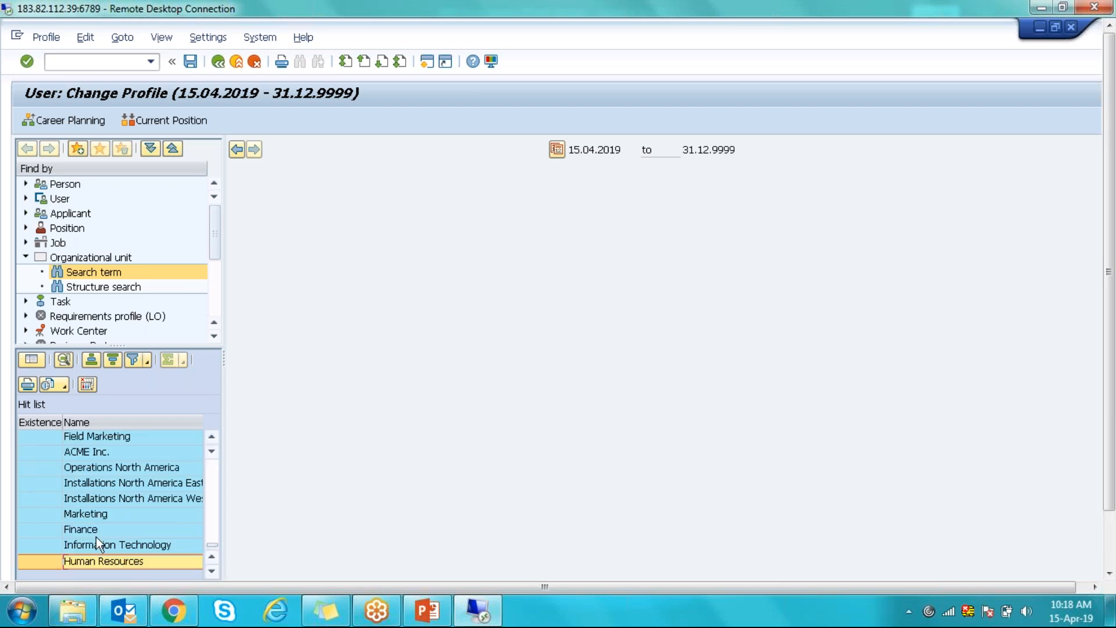
pyautogui.click(96, 545)
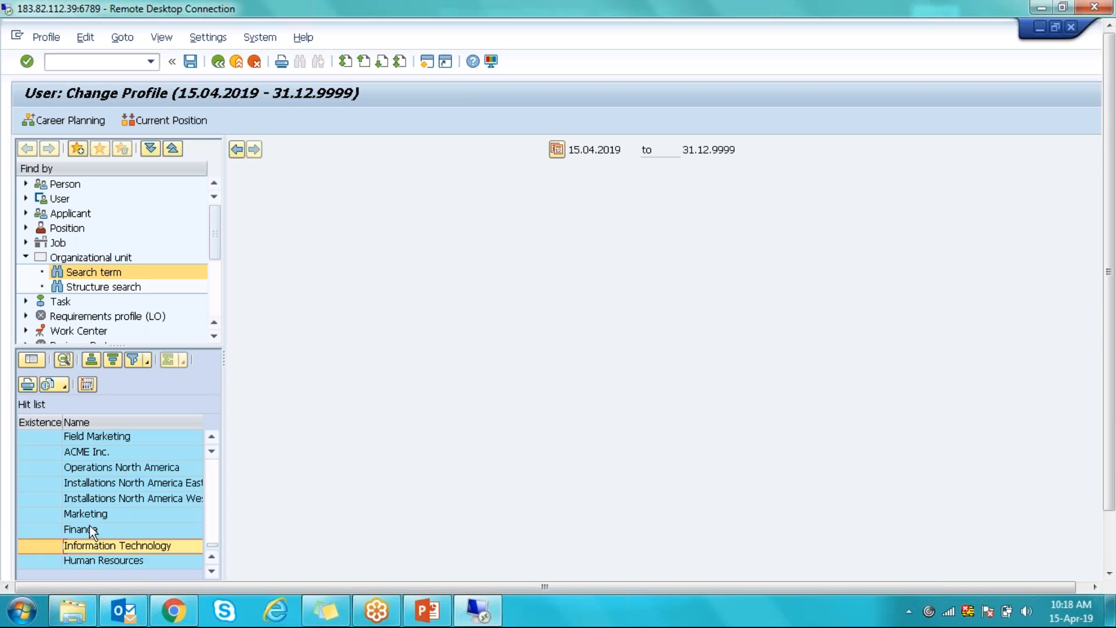
pyautogui.click(91, 529)
pyautogui.click(95, 498)
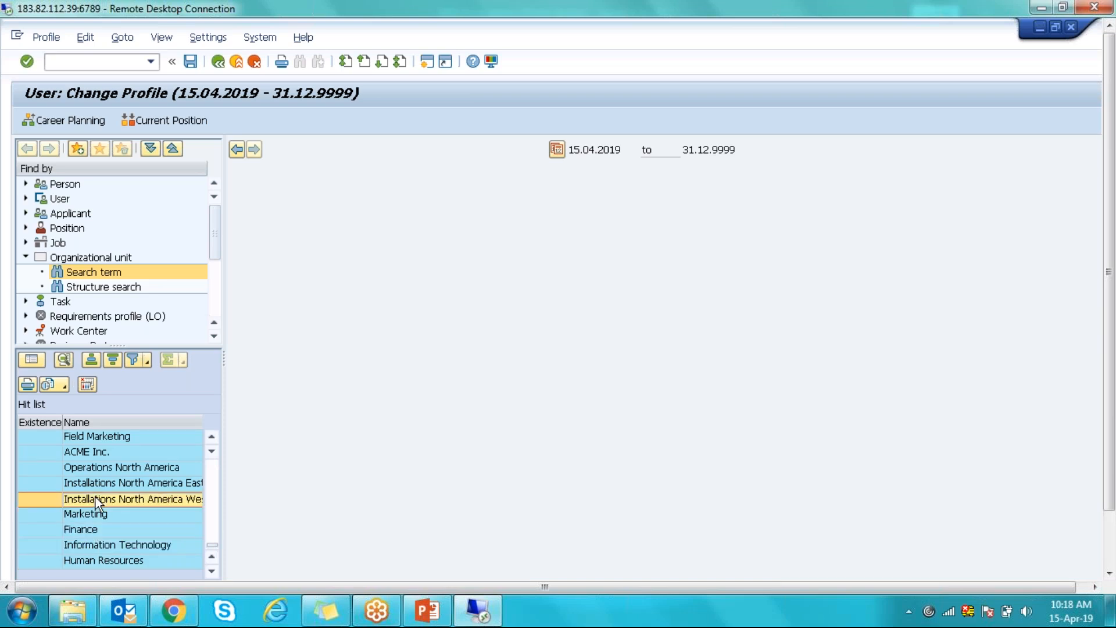
pyautogui.click(103, 472)
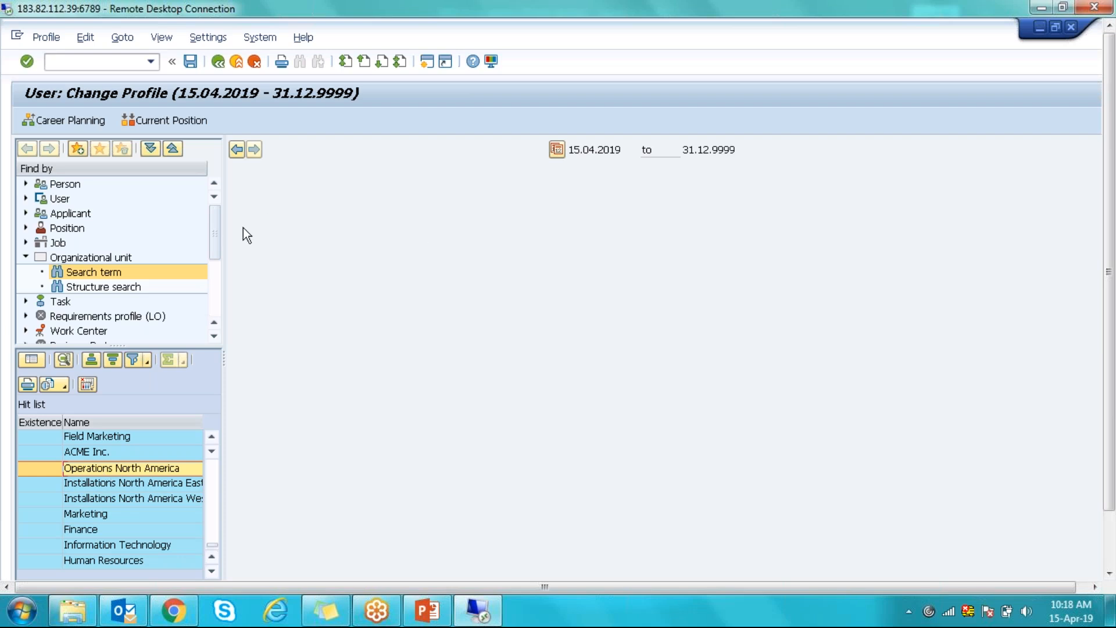
# - Leave the profile change screen and start transaction PPOME for changing organization and staffing
pyautogui.click(217, 62)
pyautogui.write('PPOME')
pyautogui.press('Return')
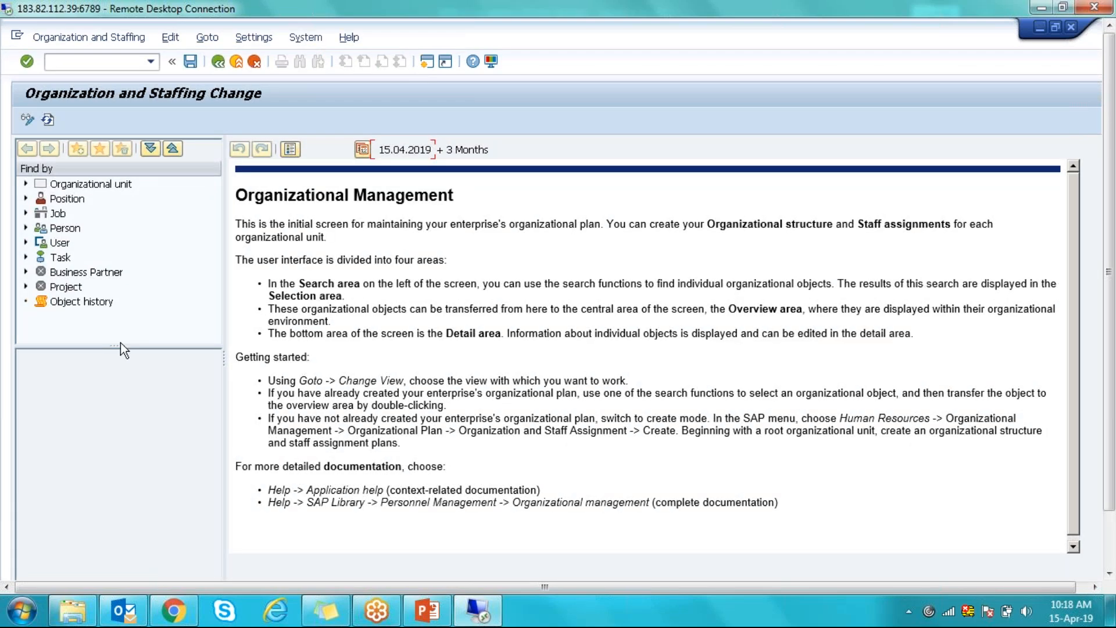
# - Search for organizational units with the name * and open BestRun Corporation in the staff assignments overview
pyautogui.click(25, 183)
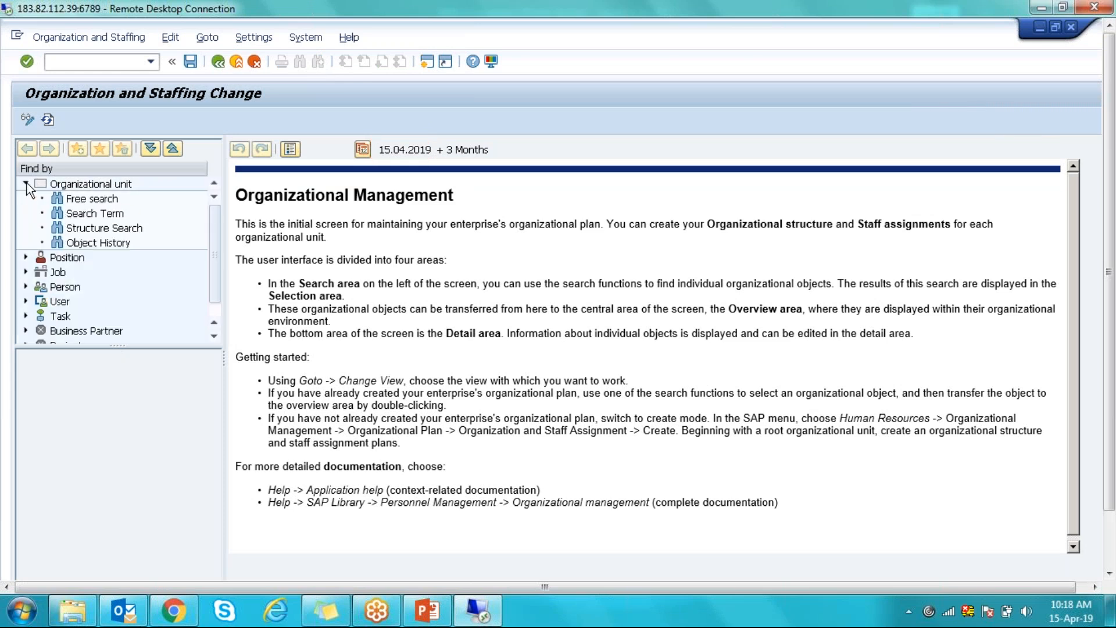
pyautogui.click(115, 185)
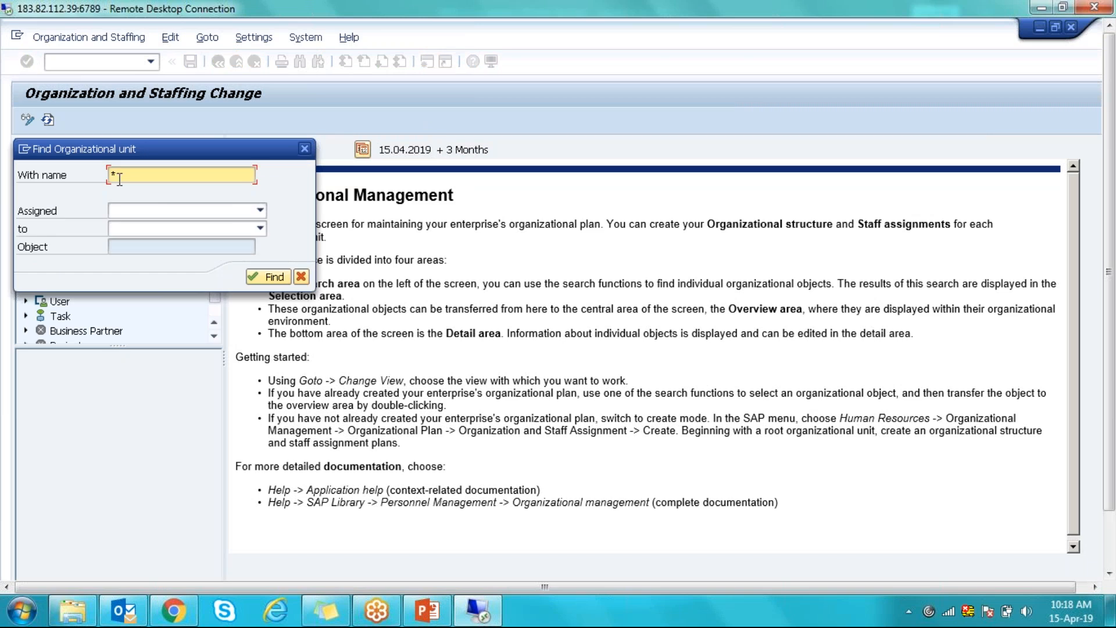
pyautogui.click(273, 277)
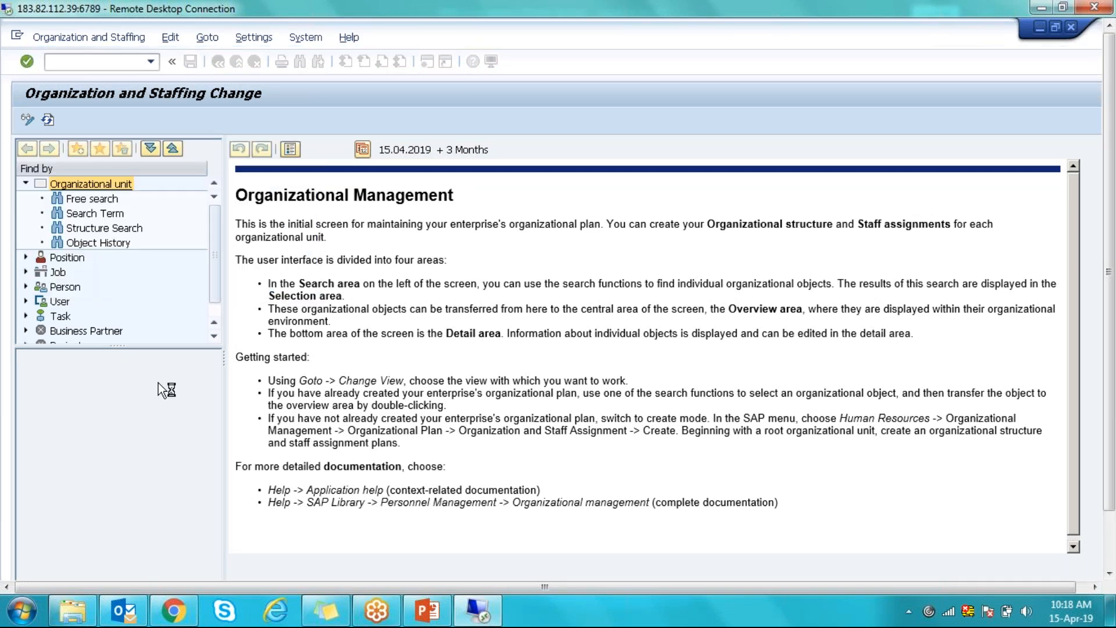
pyautogui.doubleClick(112, 435)
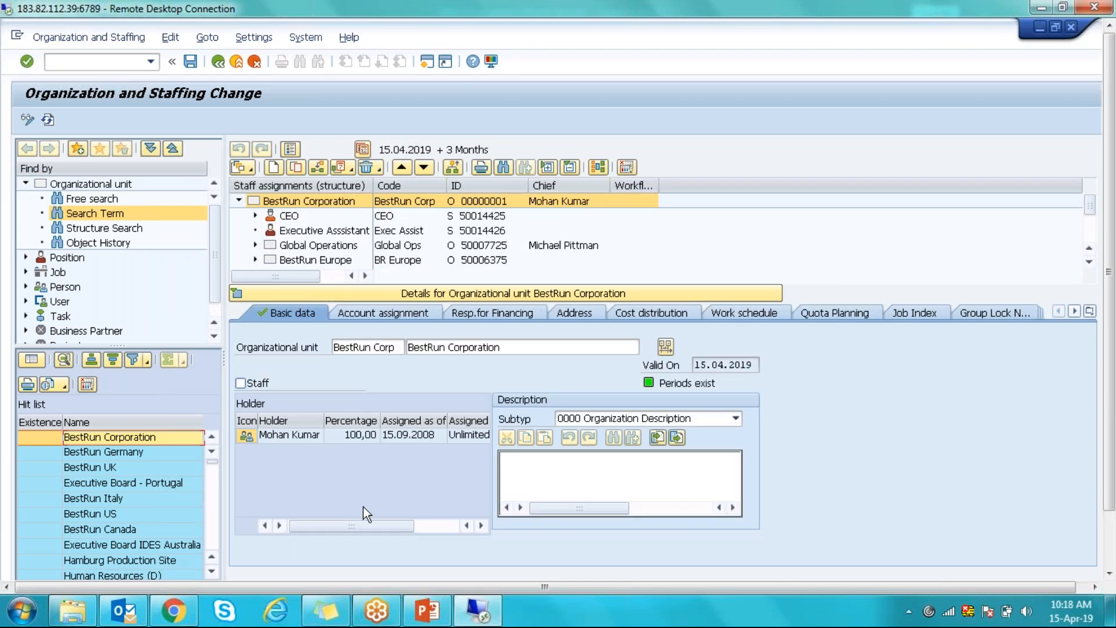
# - Enlarge the BestRun Corporation staff assignments and expand the CEO position to examine the unit, position and person IDs
pyautogui.click(441, 293)
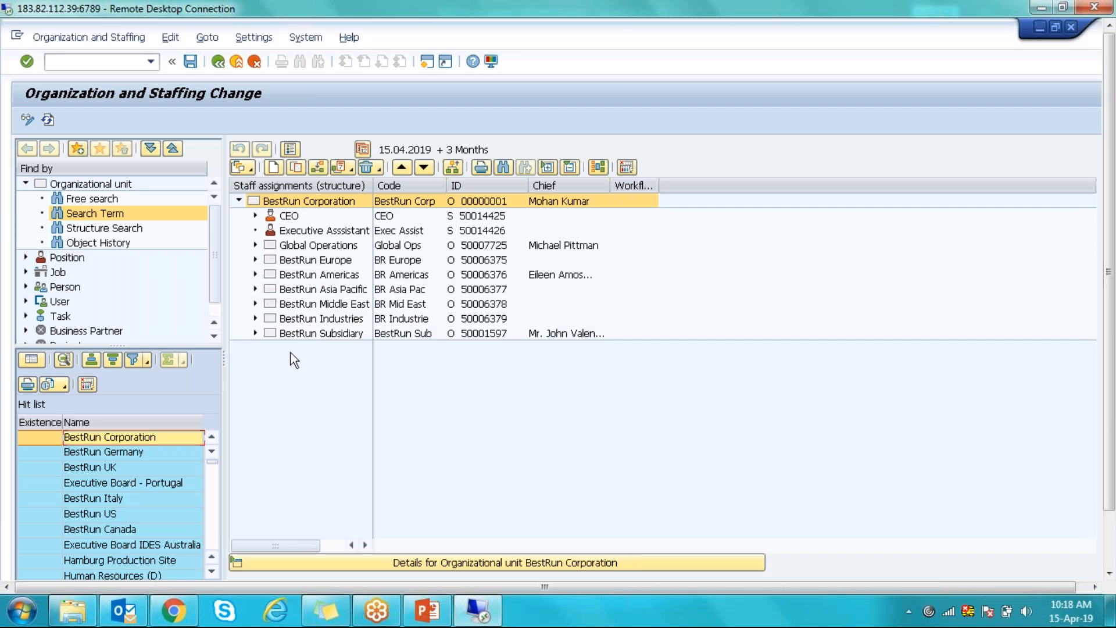
pyautogui.moveTo(374, 185); pyautogui.dragTo(406, 183)
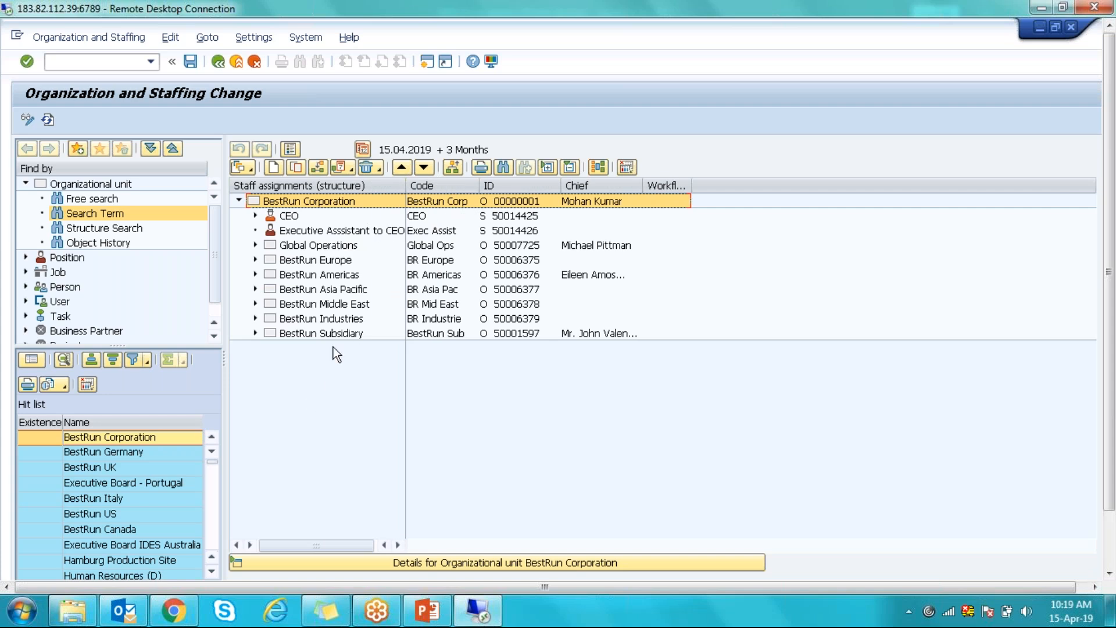
pyautogui.click(501, 217)
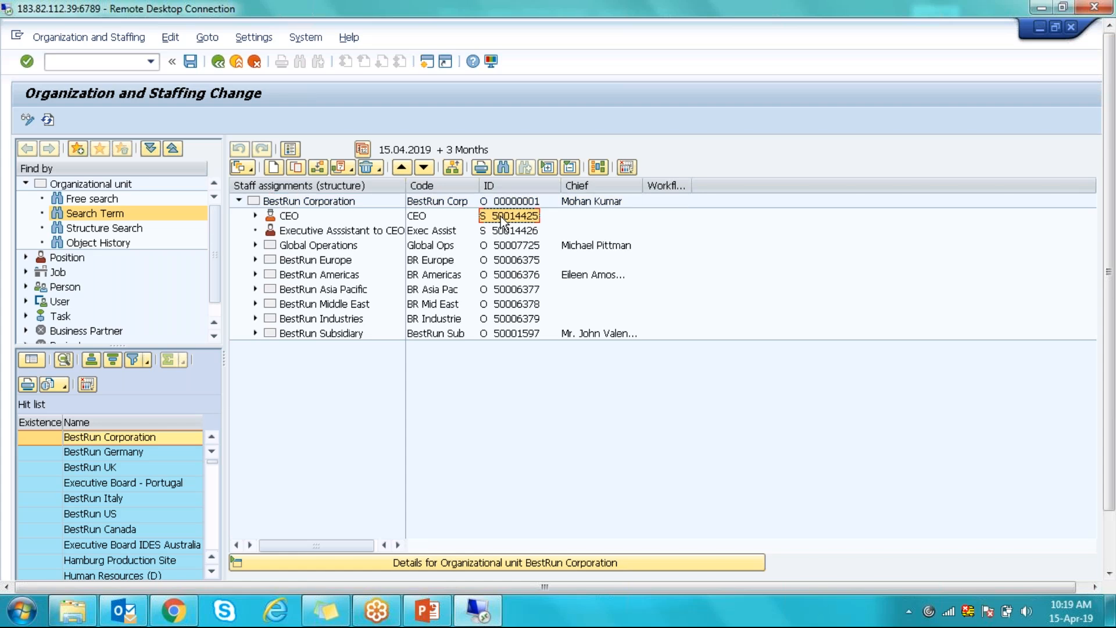
pyautogui.click(256, 216)
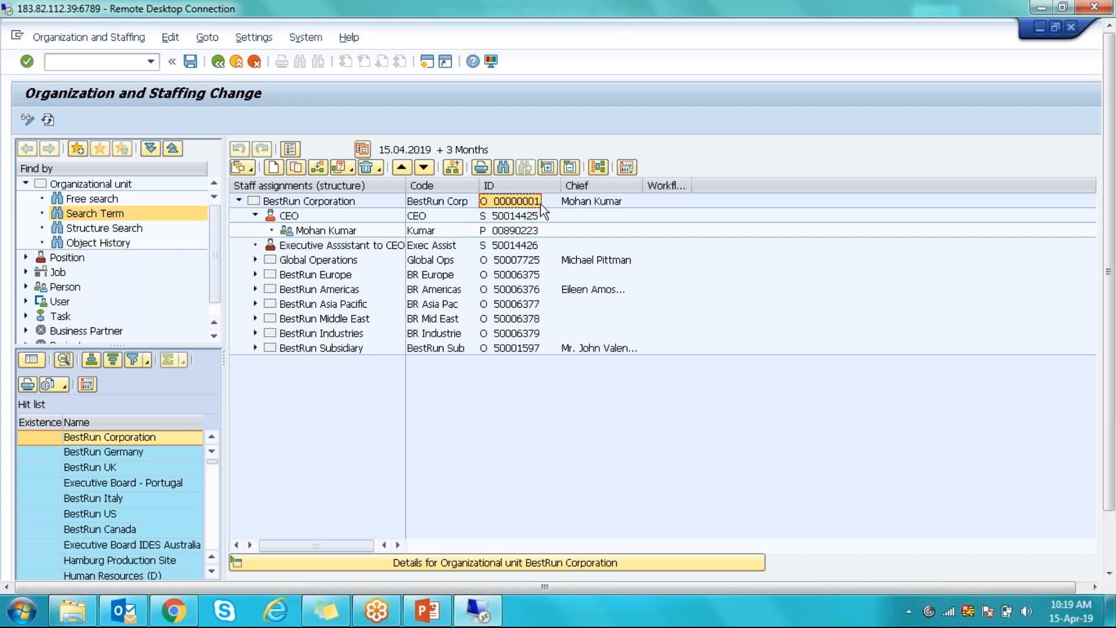
pyautogui.click(512, 218)
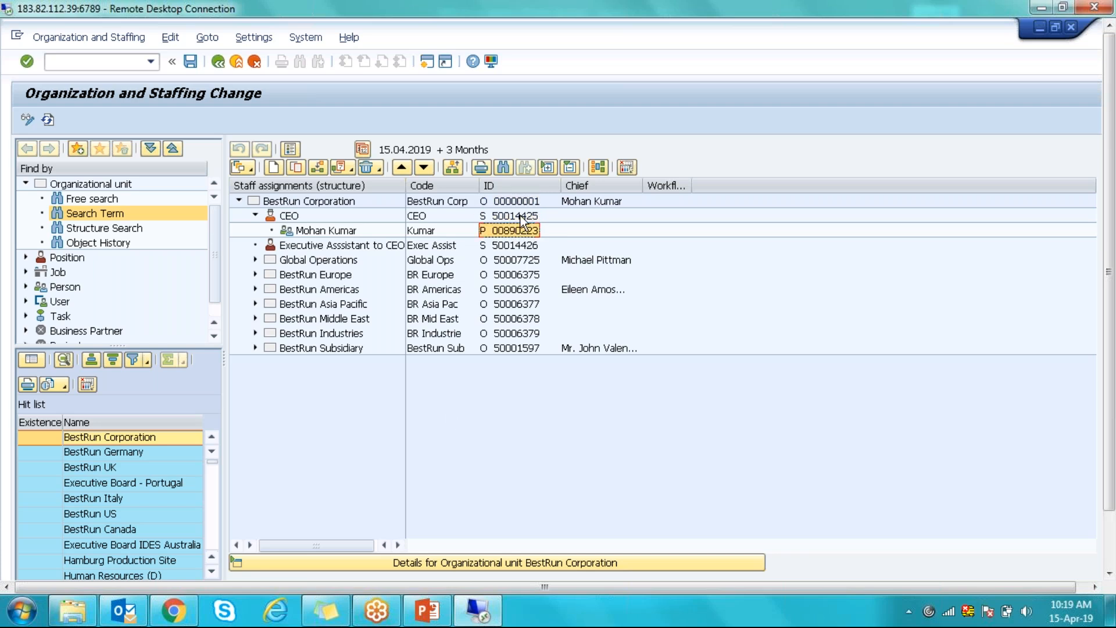
pyautogui.click(515, 200)
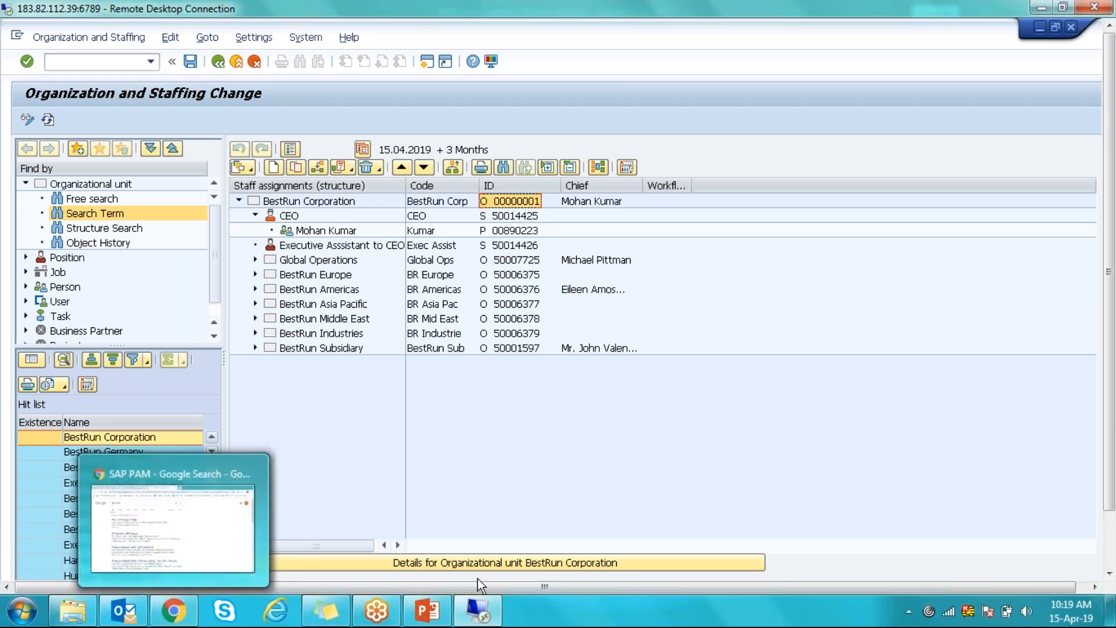
# - Leave organization and staffing maintenance and start transaction CR03 for displaying a work center
pyautogui.moveTo(477, 619)
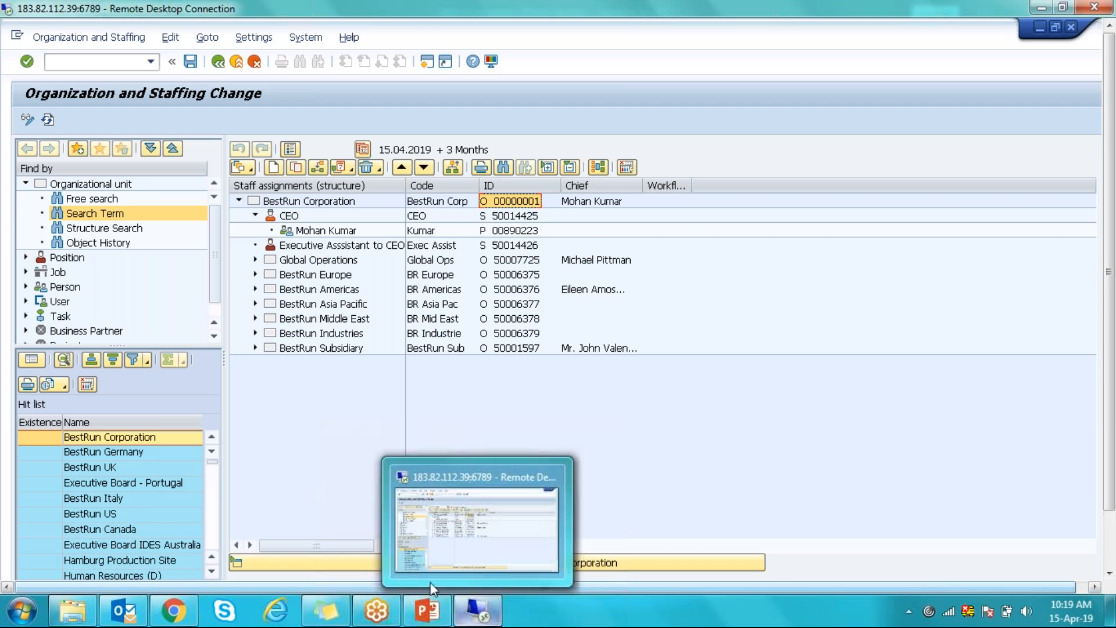
pyautogui.click(223, 64)
pyautogui.click(92, 66)
pyautogui.write('CRO3')
pyautogui.press('Return')
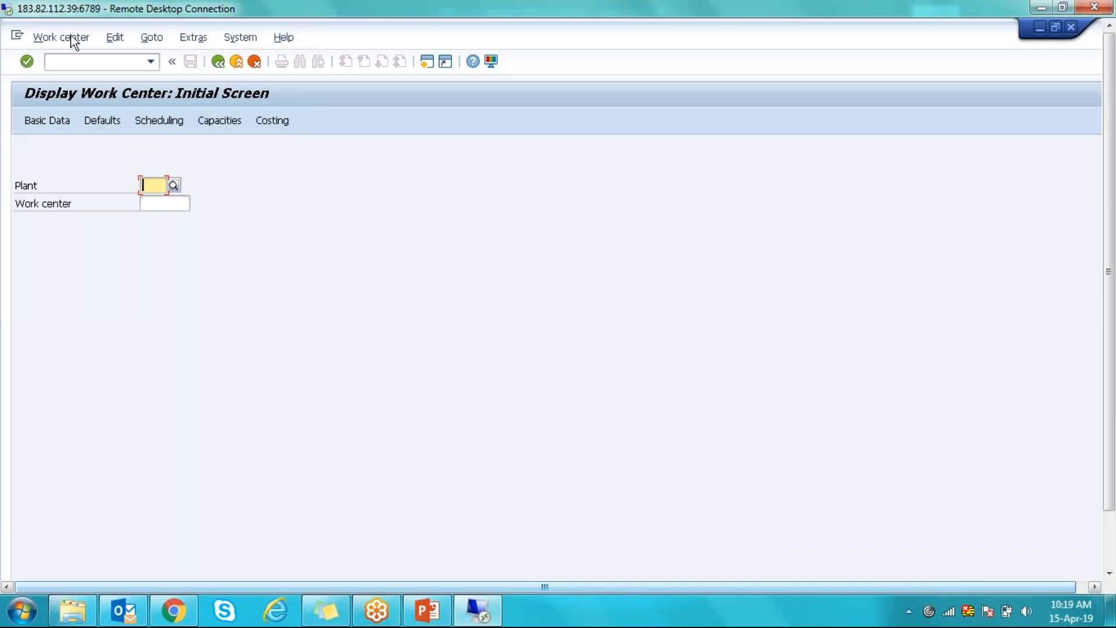
# - Display the basic data of work center MAINTEN in plant 4300
pyautogui.write('4300')
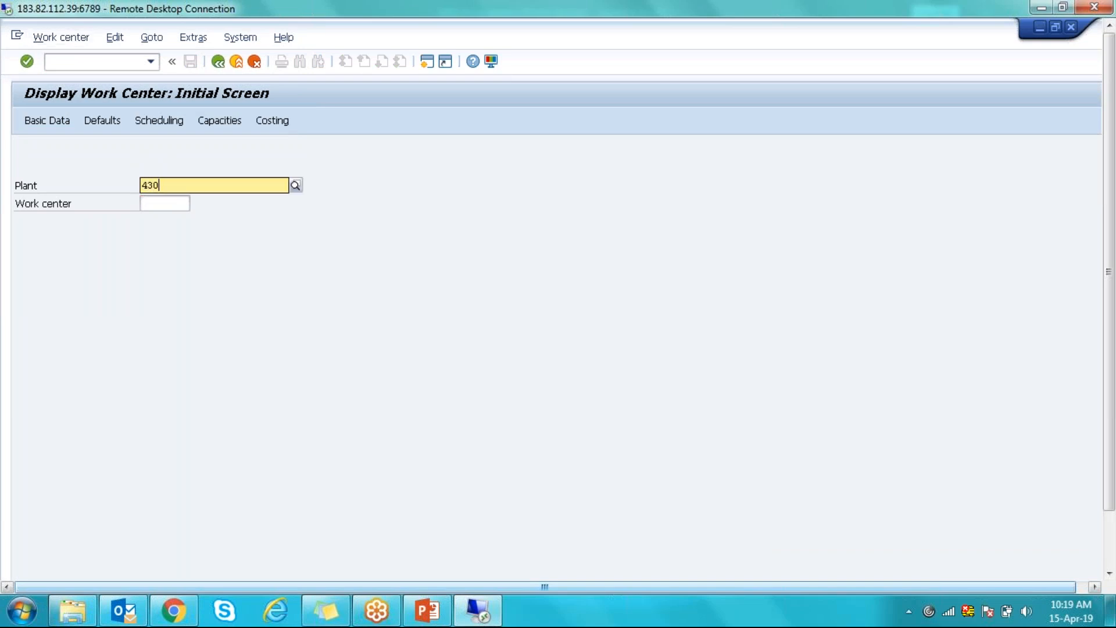
pyautogui.press('Tab')
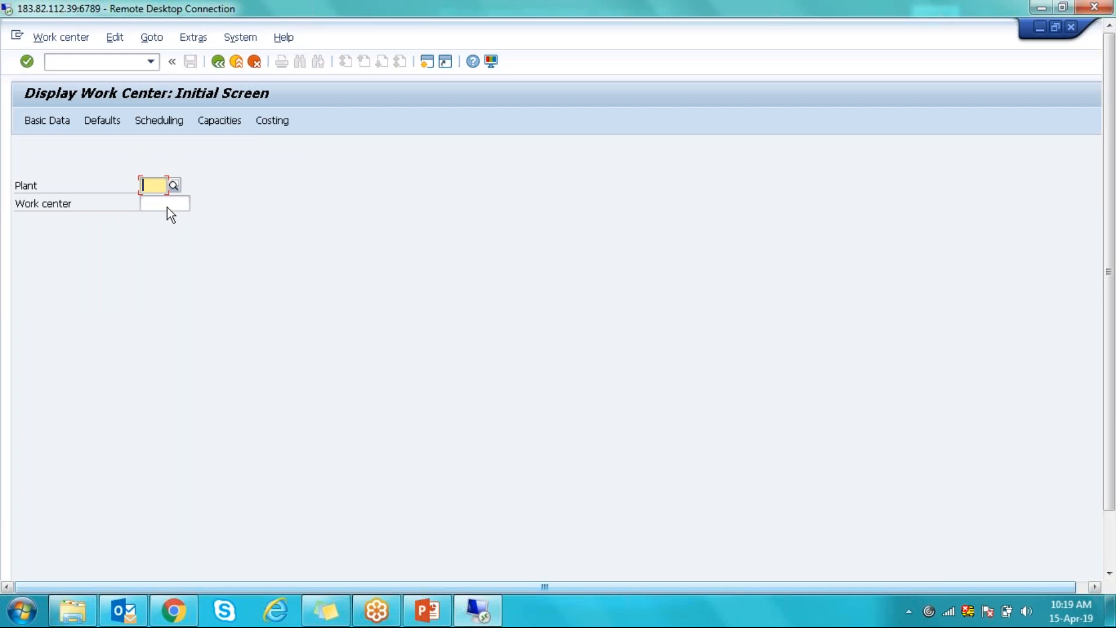
pyautogui.click(167, 205)
pyautogui.click(157, 185)
pyautogui.write('4300')
pyautogui.press('Tab')
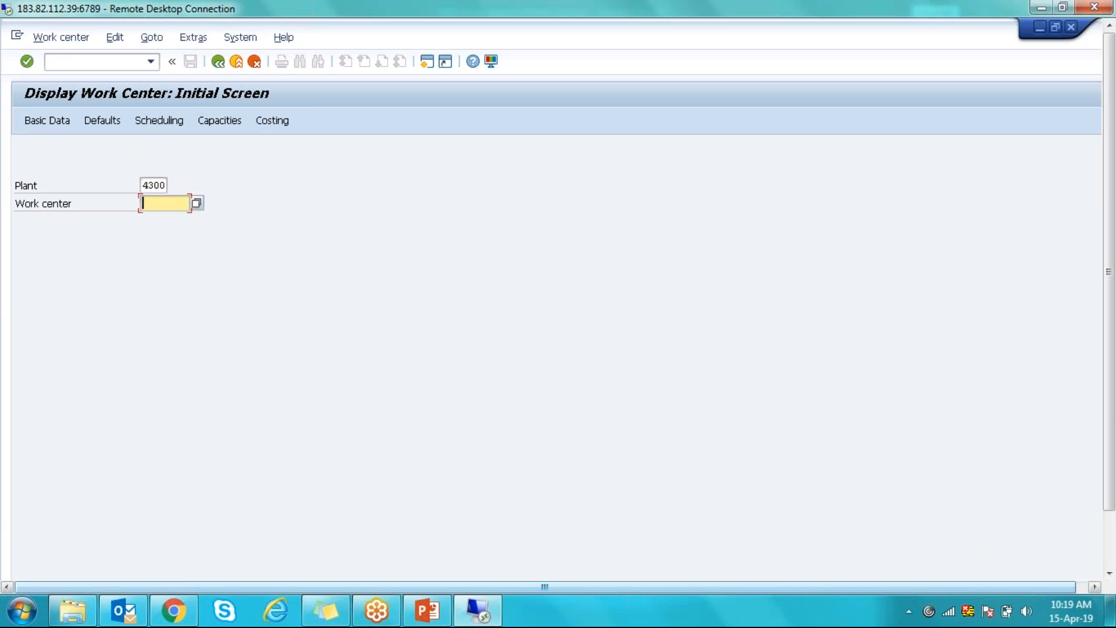
pyautogui.write('MAINTEN')
pyautogui.press('Return')
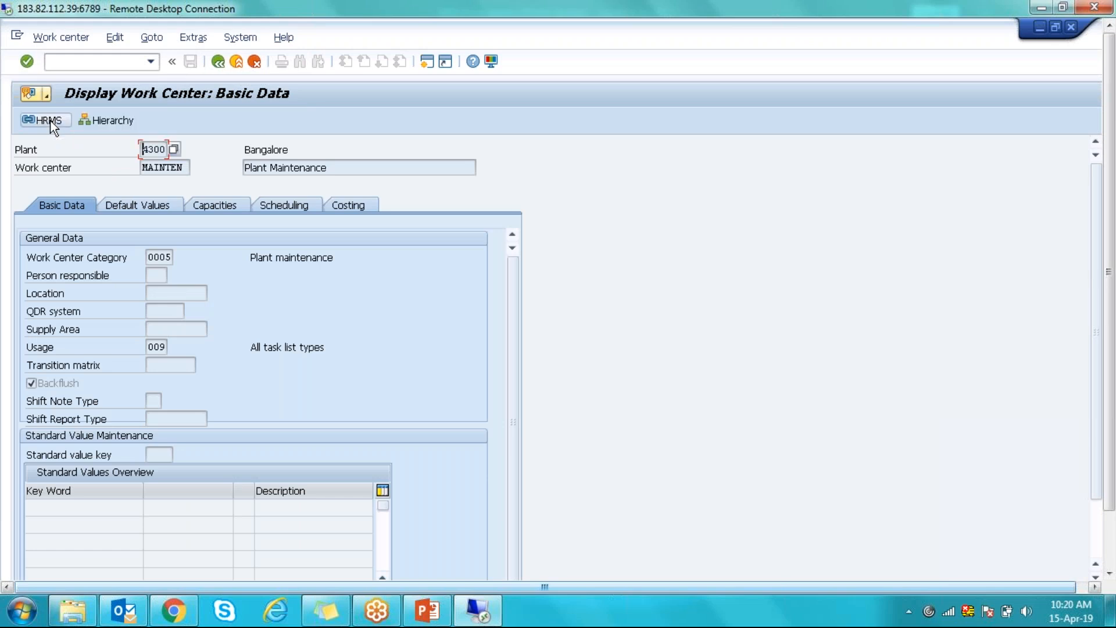
# - Switch from displaying to changing work center MAINTEN and open its basic data for editing
pyautogui.click(58, 39)
pyautogui.click(65, 96)
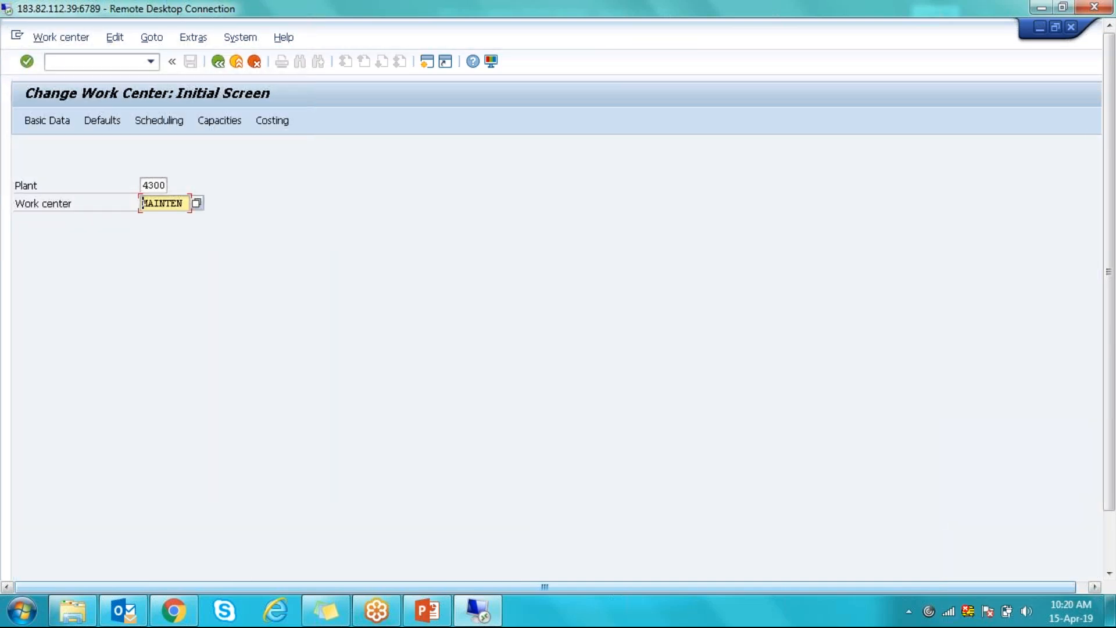
pyautogui.press('Return')
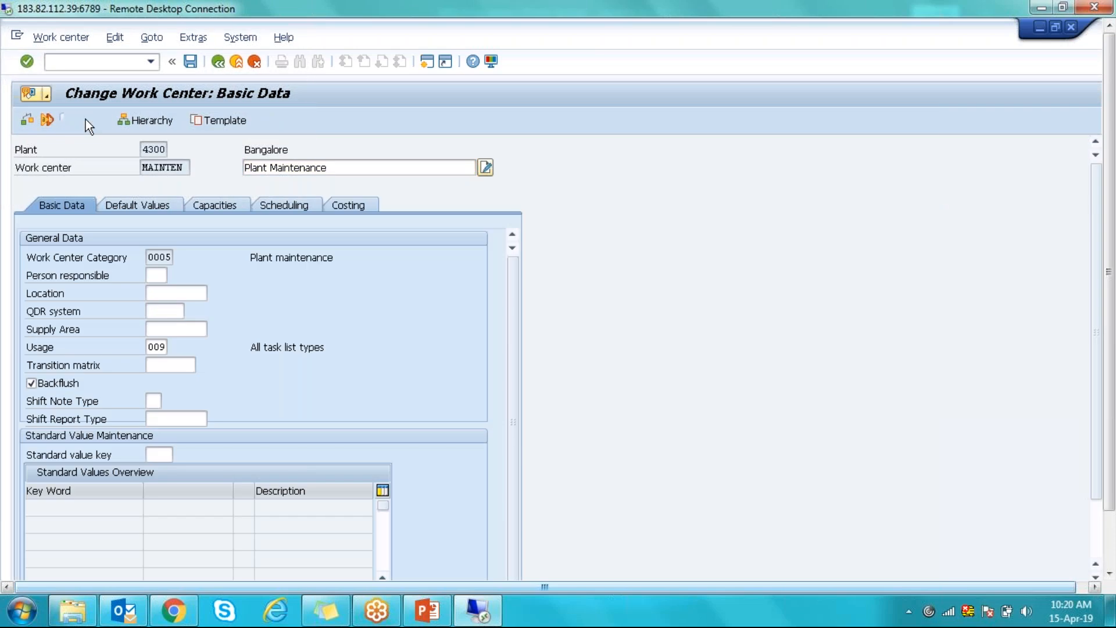
# - In the work center's HRMS assignment, find organizational unit 00000001 and expand the BestRun Corp structure
pyautogui.click(86, 120)
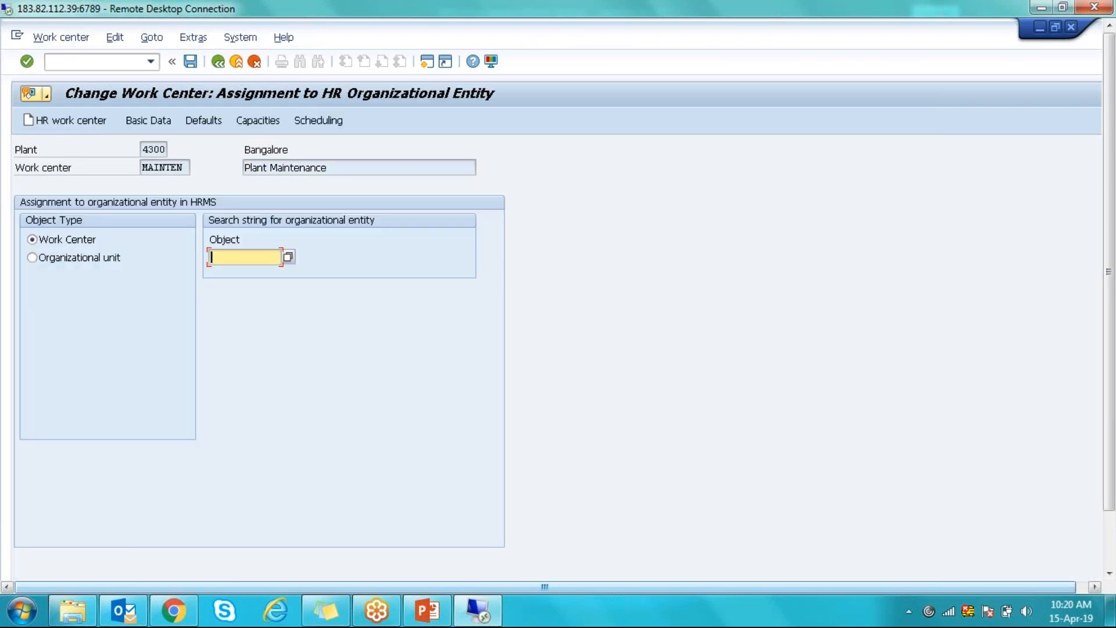
pyautogui.click(31, 257)
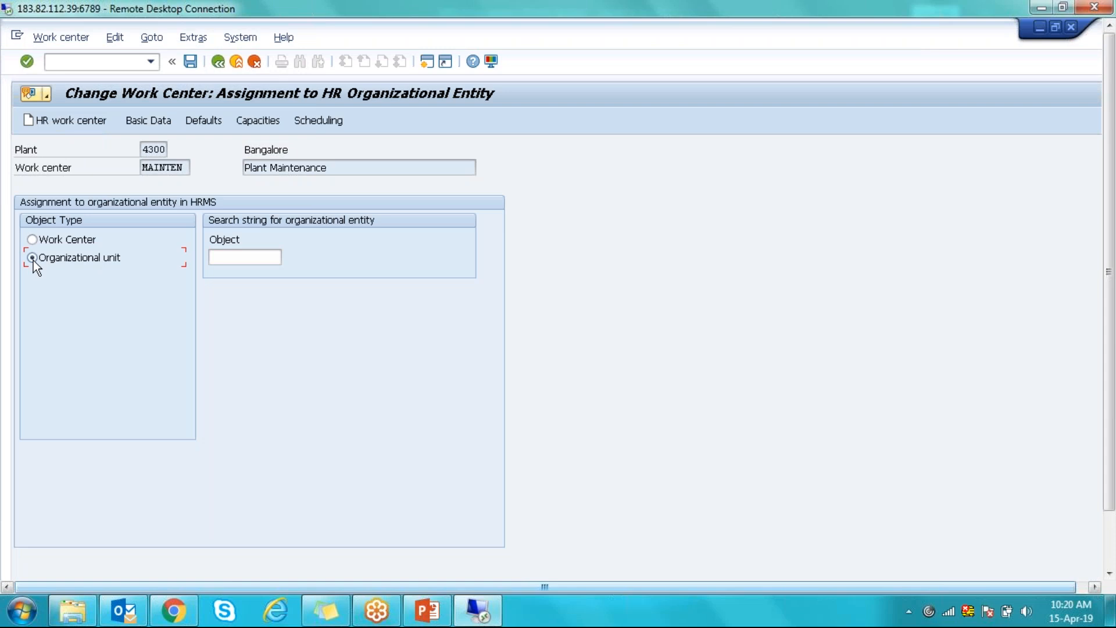
pyautogui.click(244, 258)
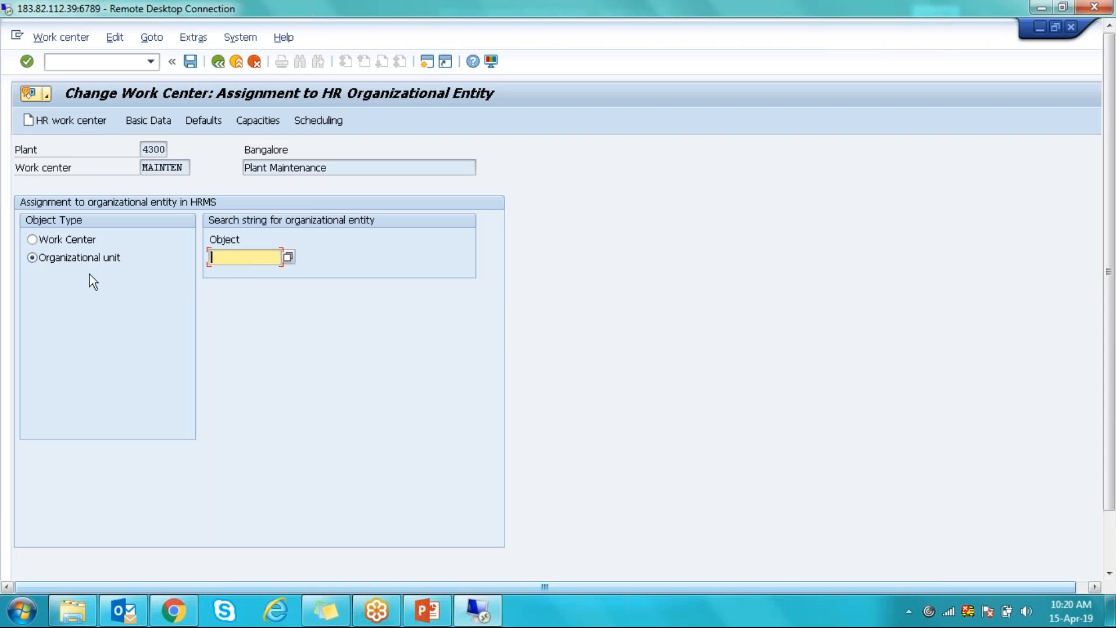
pyautogui.write('00000001')
pyautogui.click(234, 258)
pyautogui.press('BackSpace')
pyautogui.press('Return')
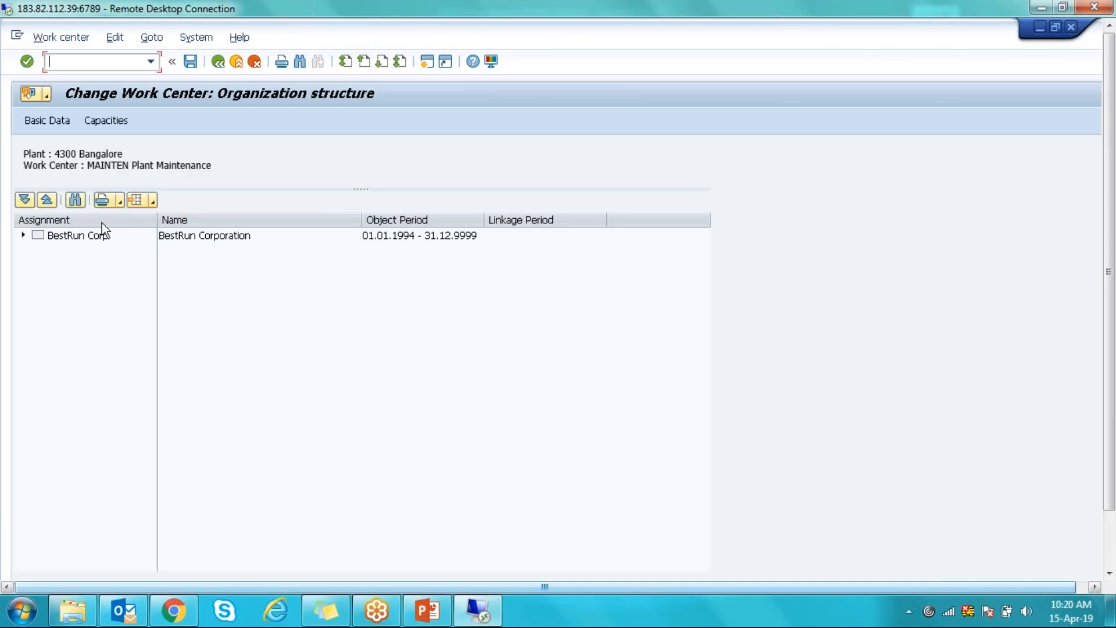
pyautogui.click(23, 236)
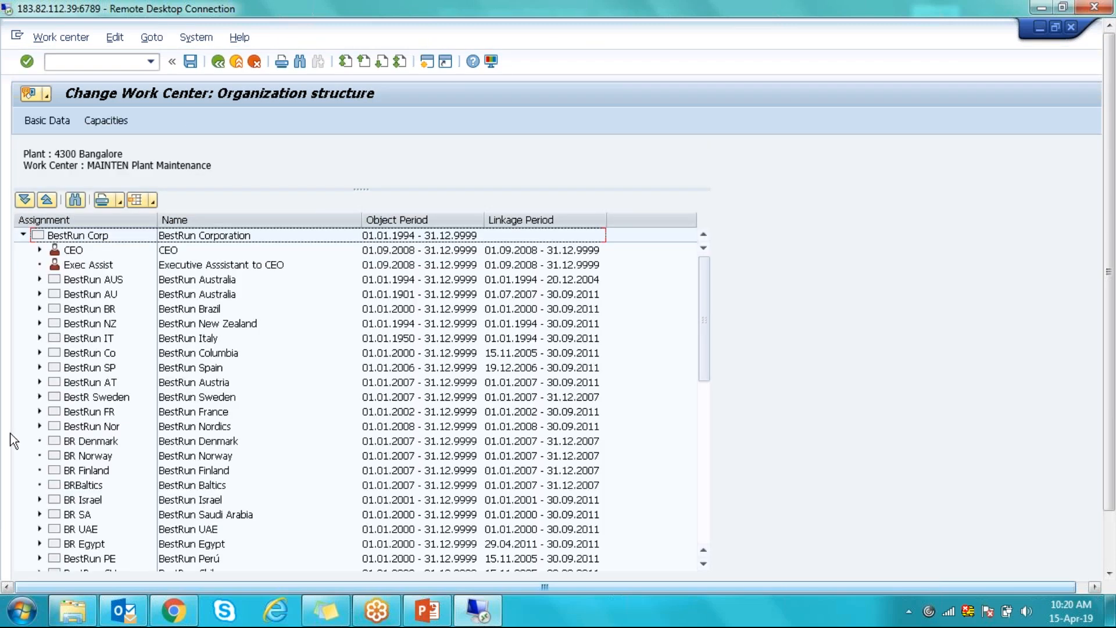
# - Inspect the CEO position under BestRun Corp, and reopen the work center's HRMS organization structure to view its top-level entries
pyautogui.click(39, 248)
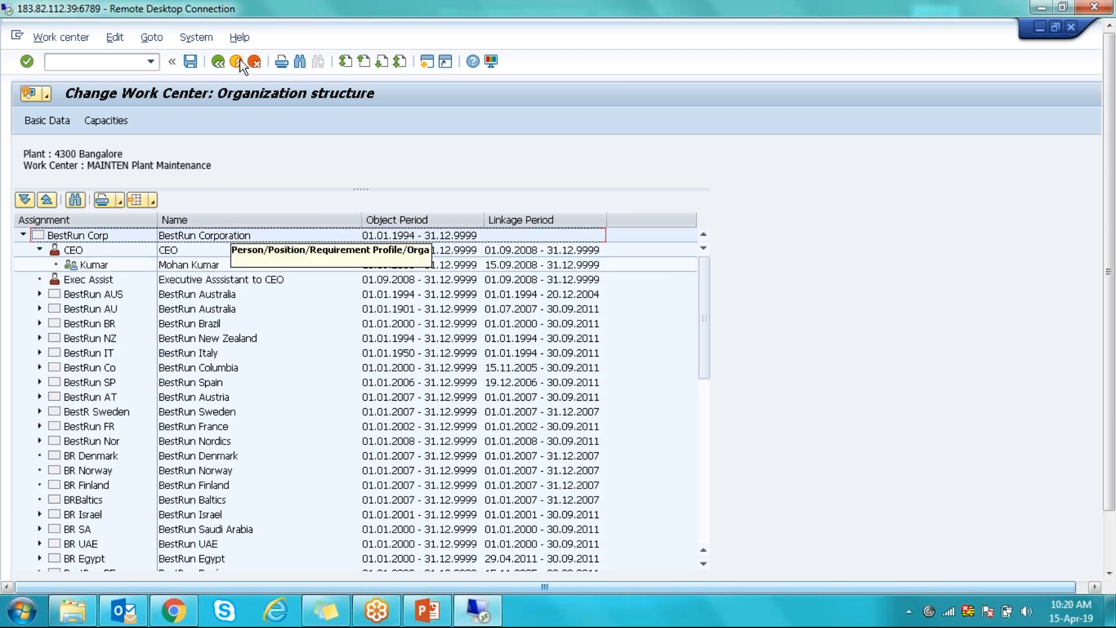
pyautogui.click(218, 61)
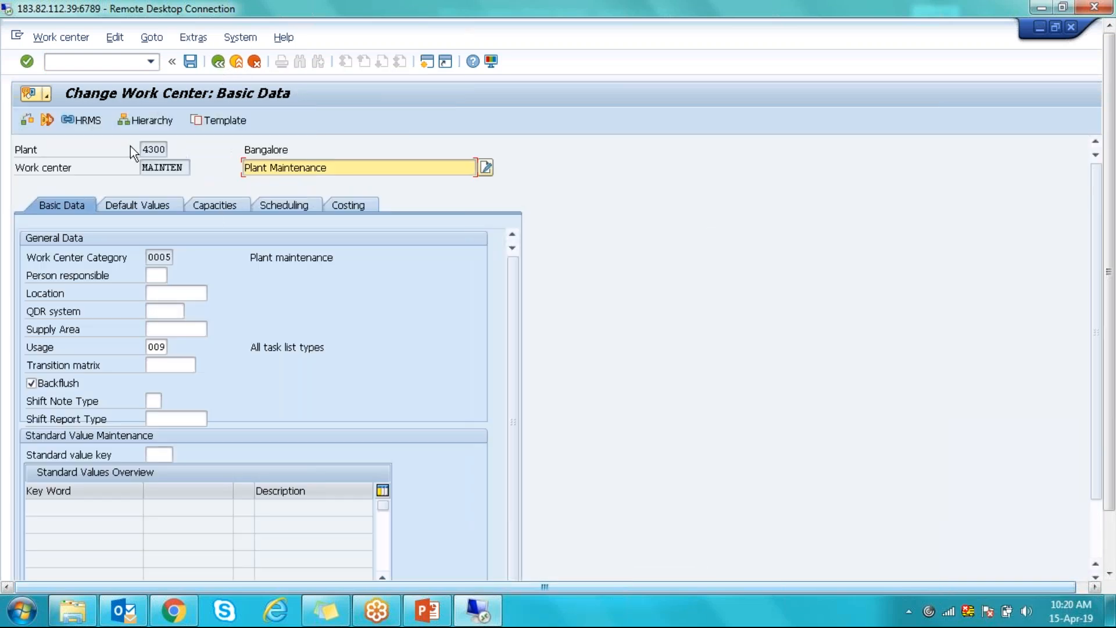
pyautogui.click(89, 116)
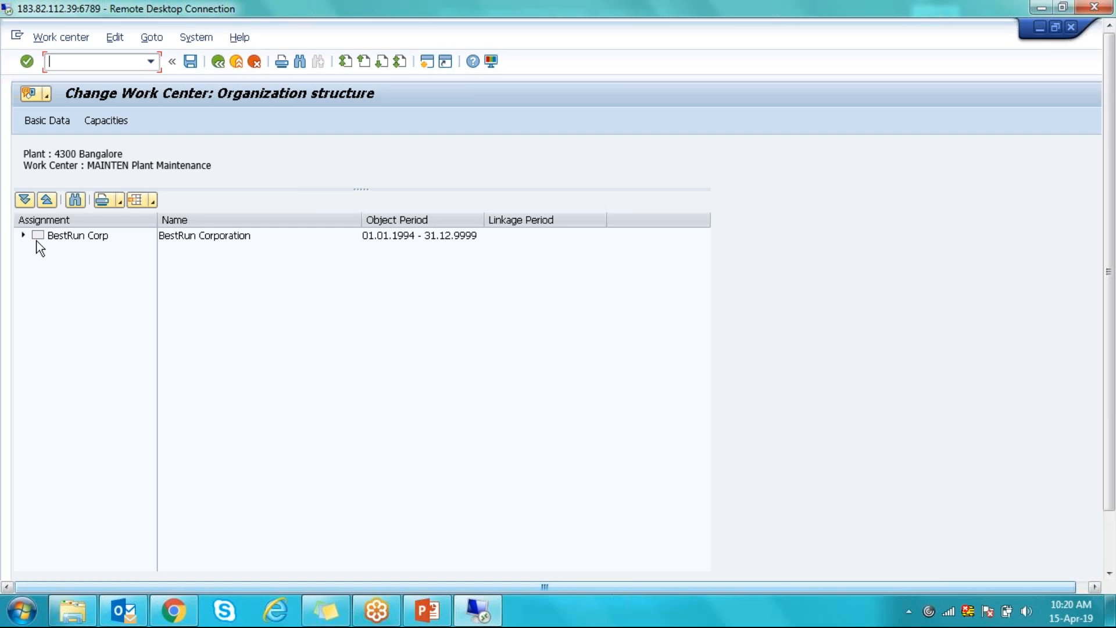
pyautogui.click(23, 235)
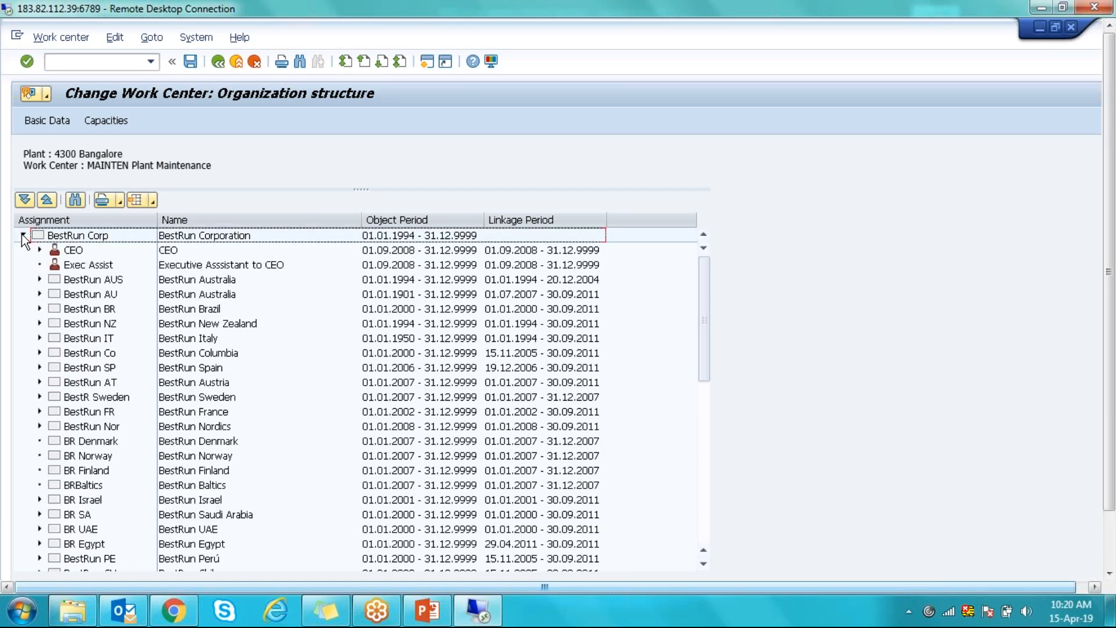
pyautogui.click(23, 235)
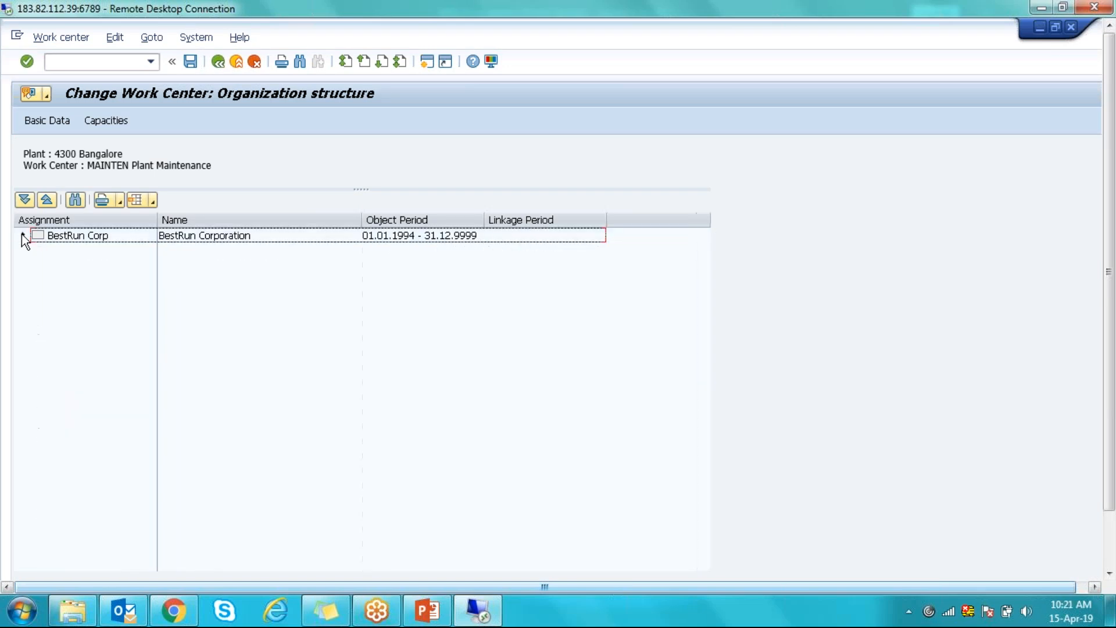
# - Leave work center MAINTEN without saving and return to the SAP start menu
pyautogui.click(222, 63)
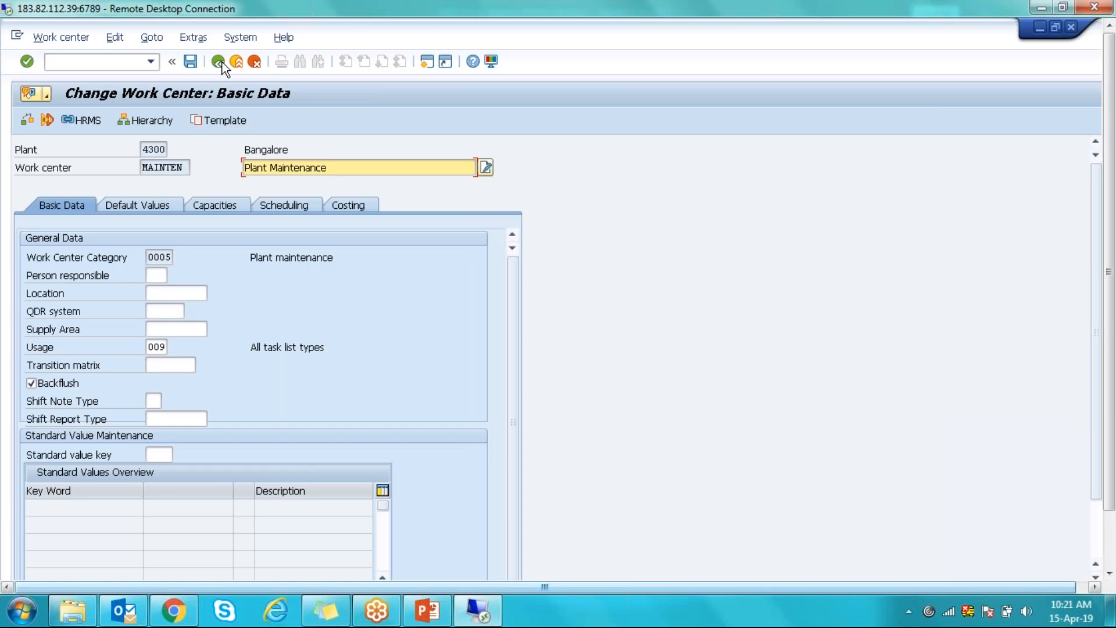
pyautogui.click(222, 64)
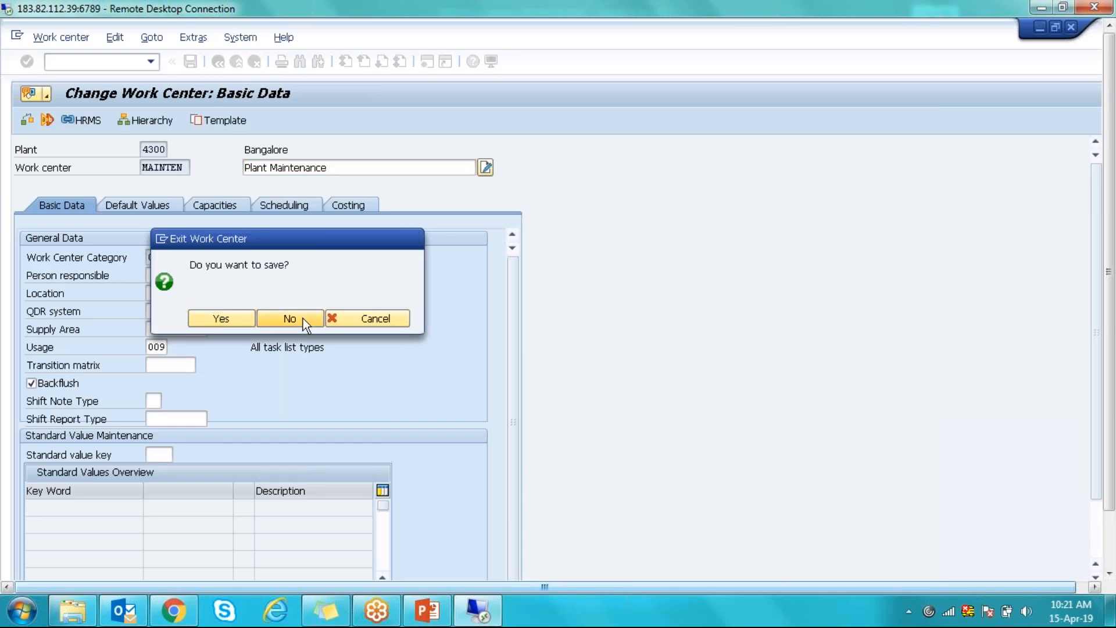
pyautogui.click(290, 319)
pyautogui.click(221, 64)
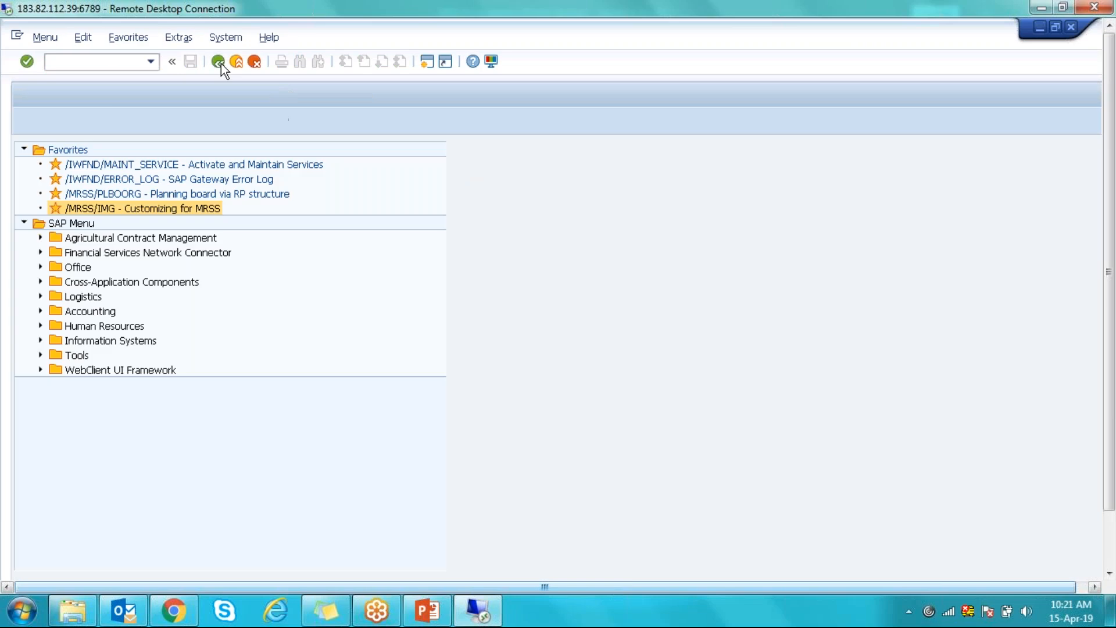
# - Switch to the MRS presentation in PowerPoint and advance to slide 15, Integration with PS Network (SAP GUI)
pyautogui.click(475, 609)
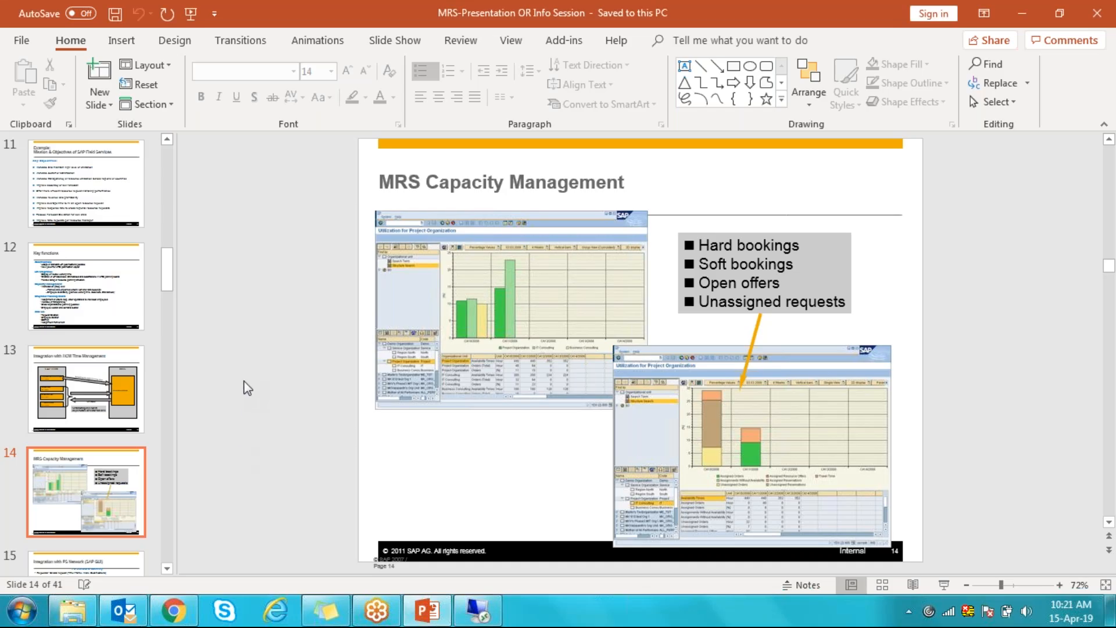
pyautogui.scroll(-1, 247, 388)
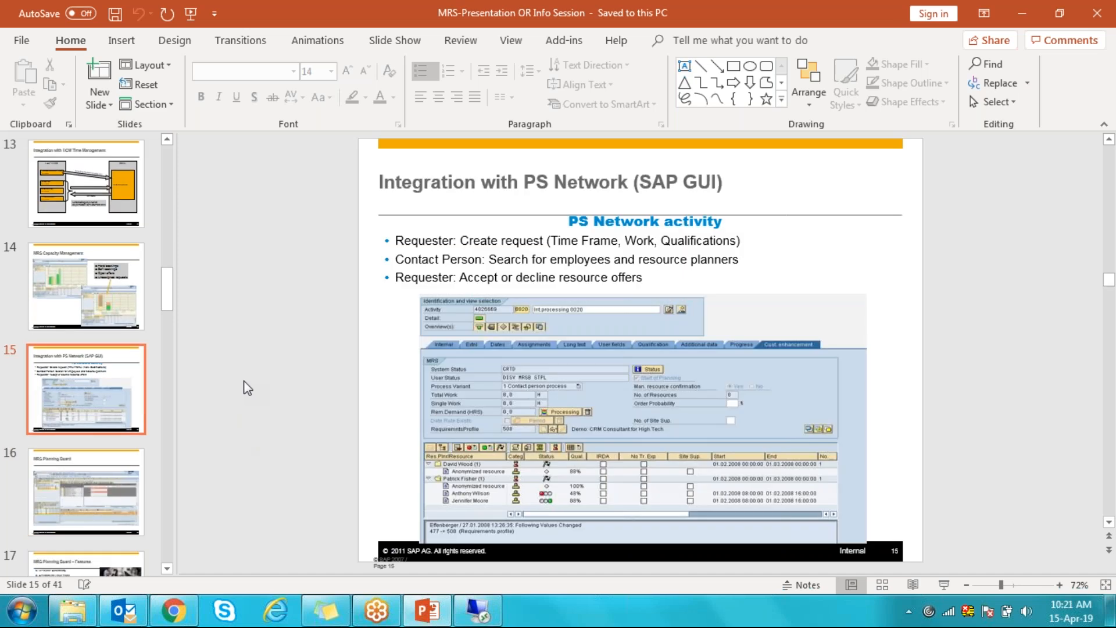